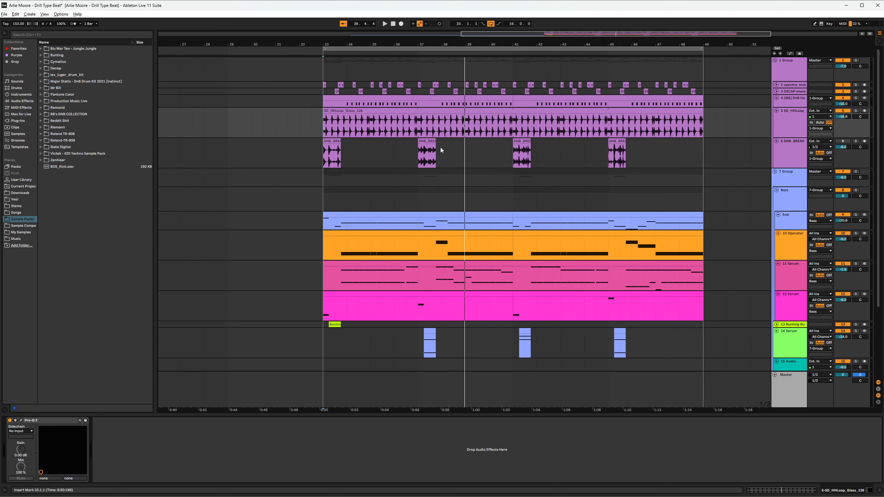
- Undo the last change on the SD_HHLoop track and turn the DNB_BREAK track back on
{"action": "scroll", "coordinate": [355, 151], "scroll_direction": "up", "scroll_amount": 3}
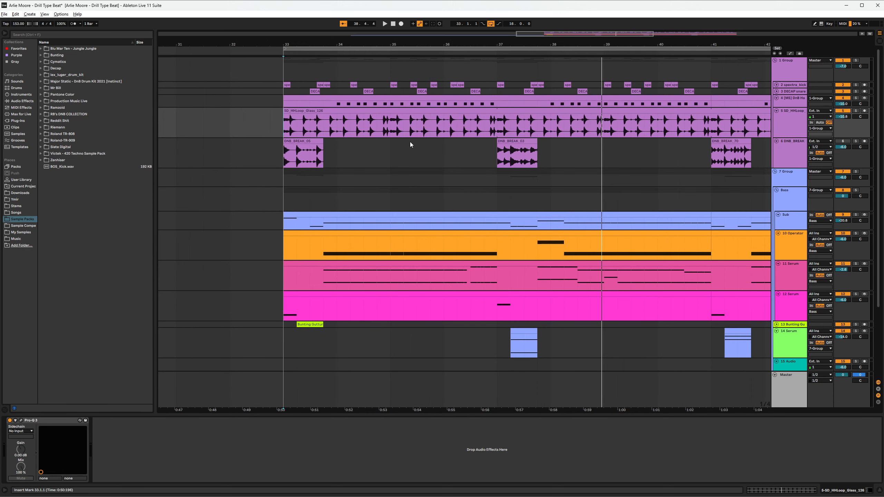
{"action": "key", "text": "ctrl+z"}
{"action": "left_click_drag", "start_coordinate": [326, 129], "coordinate": [283, 129]}
{"action": "left_click", "coordinate": [839, 142]}
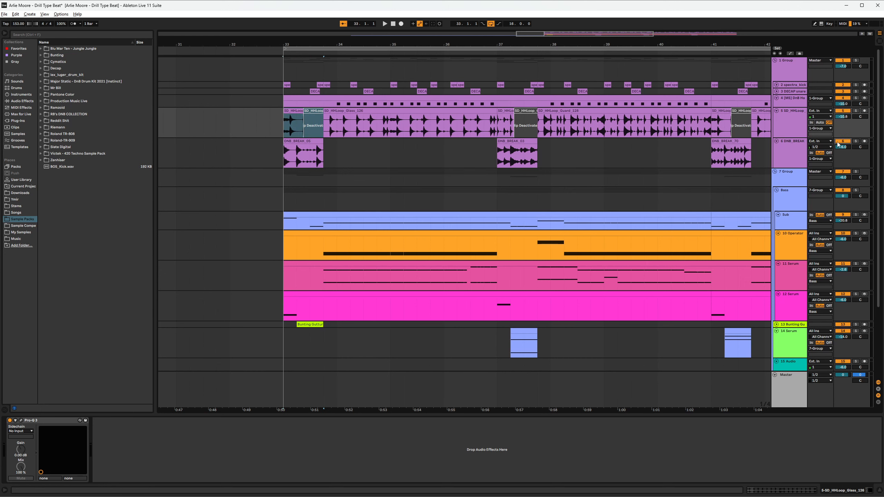
- Play the full arrangement from bar 33 with the drum breaks active
{"action": "scroll", "coordinate": [310, 166], "scroll_direction": "up", "scroll_amount": 3}
{"action": "left_click", "coordinate": [255, 161]}
{"action": "scroll", "coordinate": [495, 181], "scroll_direction": "down", "scroll_amount": 3}
{"action": "key", "text": "space"}
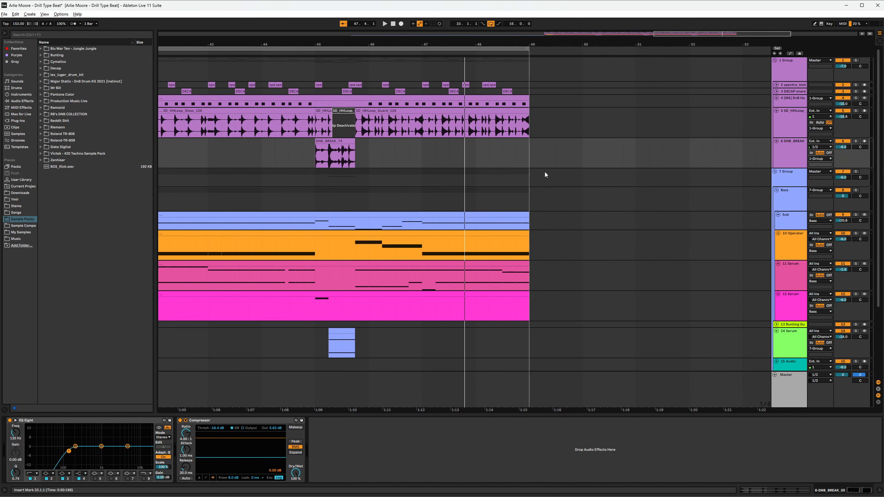
{"action": "scroll", "coordinate": [544, 171], "scroll_direction": "left", "scroll_amount": 10}
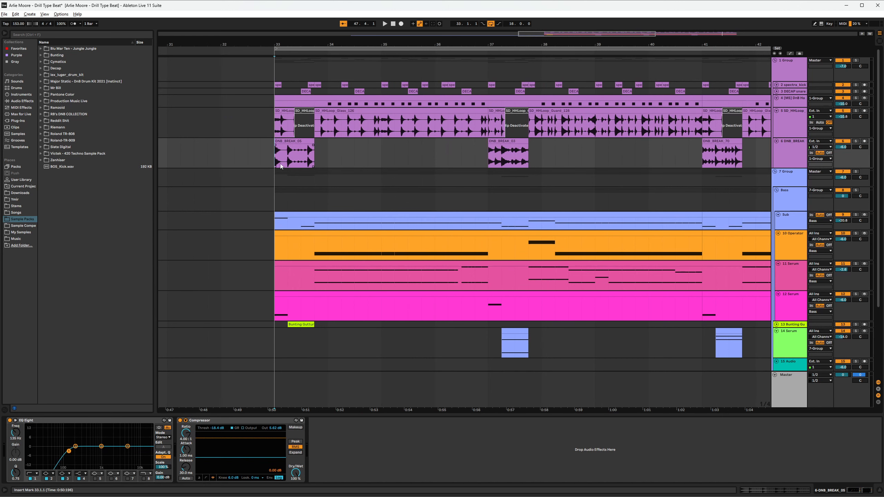
- Select the DNB_BREAK_05 clip at bar 33, solo the drum group and listen from there
{"action": "left_click", "coordinate": [313, 158]}
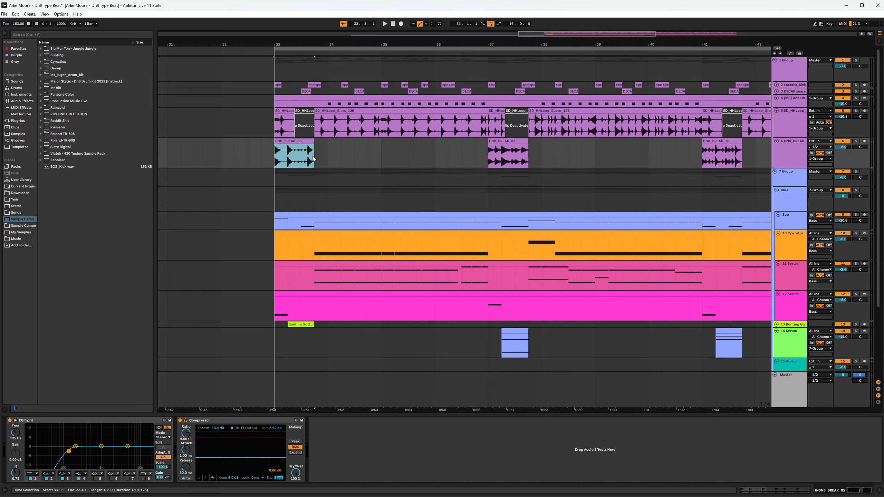
{"action": "left_click", "coordinate": [856, 60]}
{"action": "key", "text": "space"}
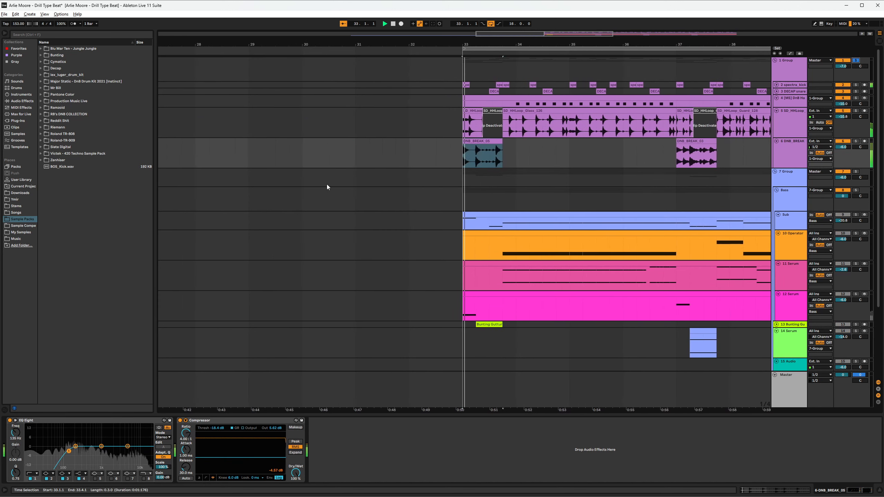
{"action": "key", "text": "space"}
- Set the playback position at bar 33 on the Operator track and listen to the soloed drums again
{"action": "left_click", "coordinate": [344, 154]}
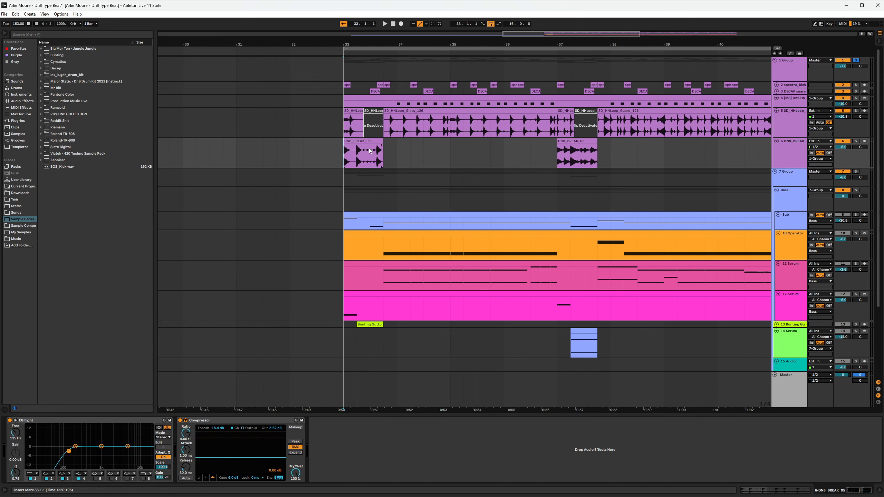
{"action": "left_click_drag", "start_coordinate": [476, 263], "coordinate": [407, 263]}
{"action": "left_click", "coordinate": [274, 248]}
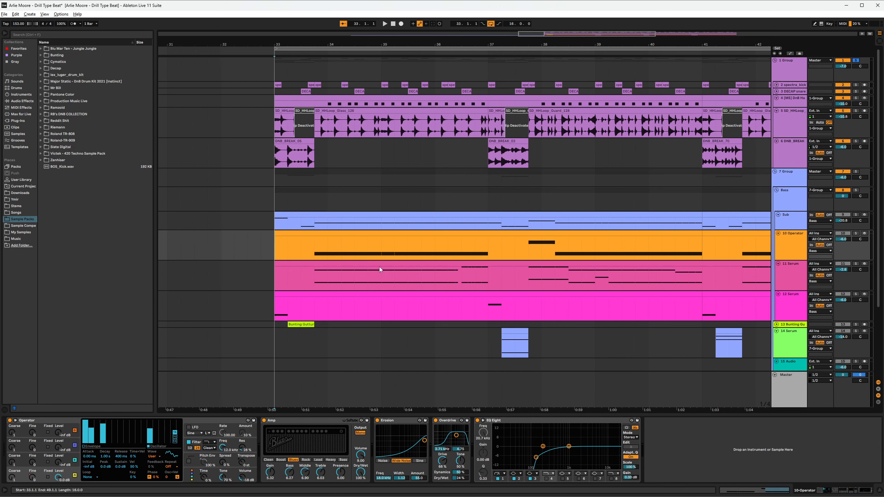
{"action": "key", "text": "space"}
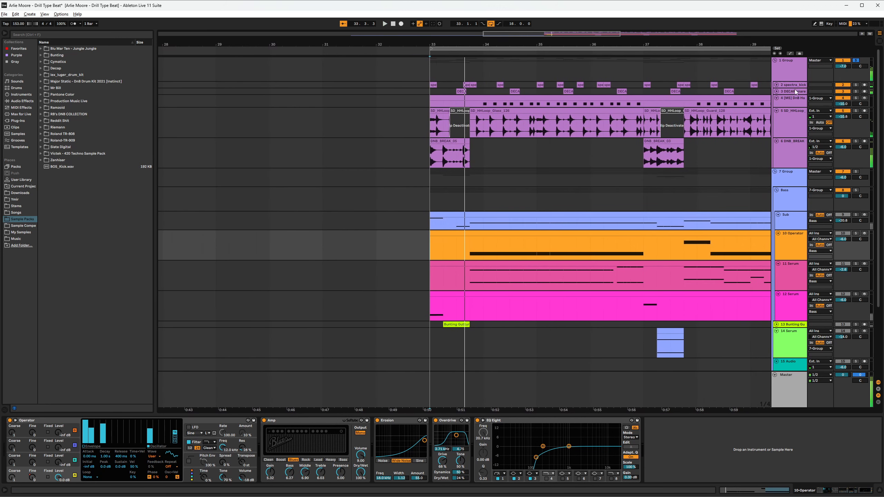
- Unsolo the drum group and listen to the full mix from bar 33
{"action": "left_click", "coordinate": [856, 60]}
{"action": "key", "text": "space"}
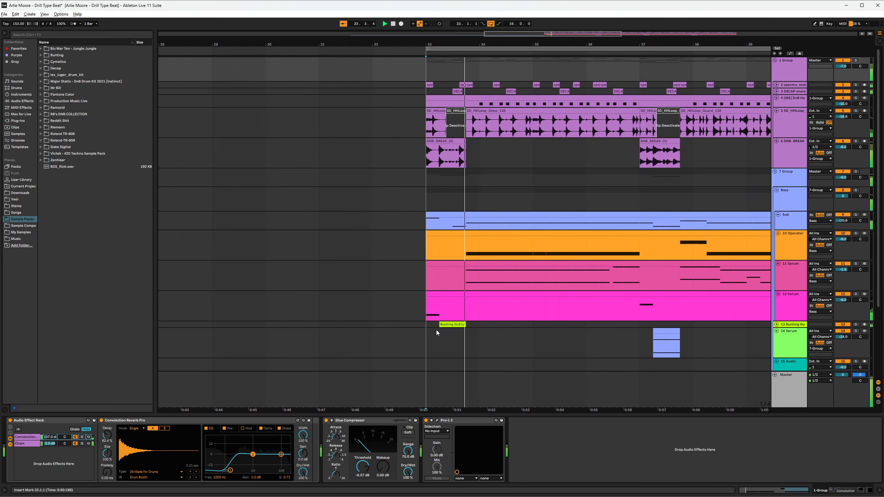
{"action": "key", "text": "space"}
- Highlight the Operator track's sustained notes, then the empty first beat of bar 33
{"action": "left_click_drag", "start_coordinate": [424, 249], "coordinate": [603, 250]}
{"action": "left_click_drag", "start_coordinate": [386, 244], "coordinate": [405, 243]}
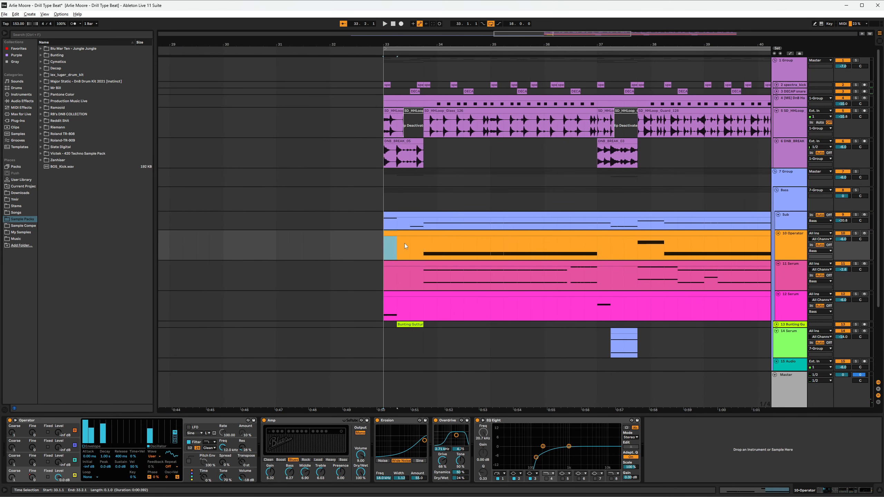
{"action": "scroll", "coordinate": [227, 195], "scroll_direction": "down", "scroll_amount": 2}
- Solo the DNB_BREAK track and listen to its break from bar 33
{"action": "left_click", "coordinate": [303, 162]}
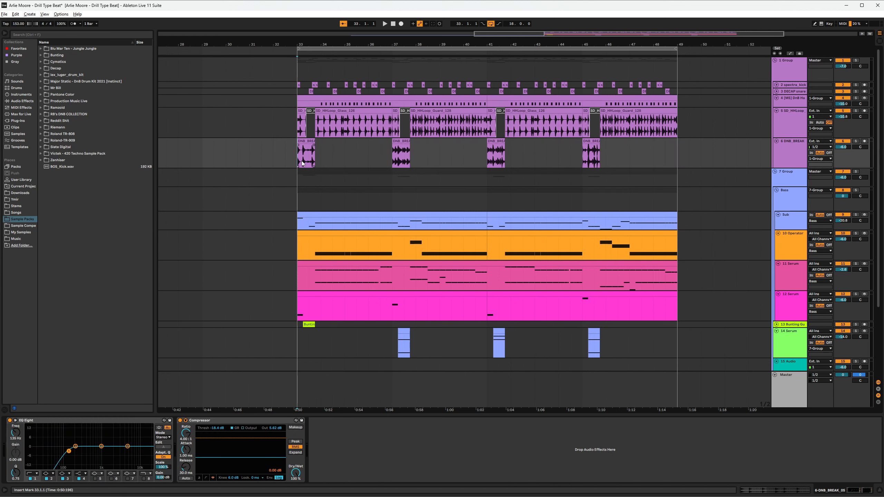
{"action": "scroll", "coordinate": [302, 163], "scroll_direction": "up", "scroll_amount": 4}
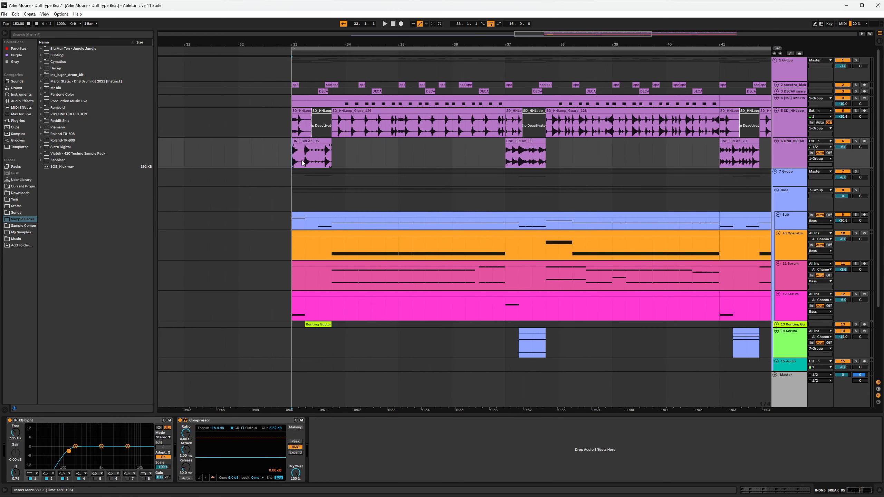
{"action": "left_click", "coordinate": [856, 141]}
{"action": "key", "text": "space"}
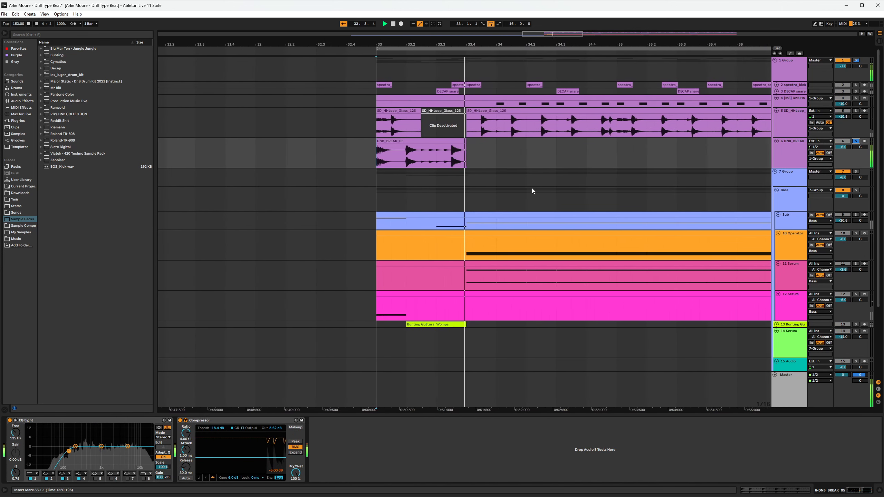
{"action": "key", "text": "space"}
- Listen to the following breaks on the soloed DNB_BREAK track, including the one at bar 41
{"action": "scroll", "coordinate": [510, 183], "scroll_direction": "down", "scroll_amount": 3}
{"action": "left_click", "coordinate": [643, 154]}
{"action": "key", "text": "space"}
{"action": "key", "text": "space"}
{"action": "left_click", "coordinate": [620, 154]}
{"action": "key", "text": "space"}
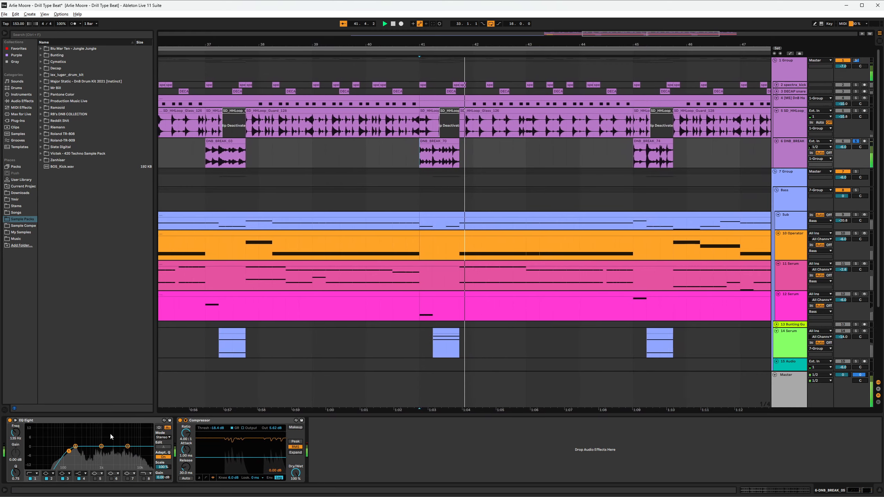
{"action": "key", "text": "space"}
- Open the DNB_BREAK_05 clip and the DNB_BREAK_03 clip in turn and examine their warp and transient settings
{"action": "scroll", "coordinate": [445, 181], "scroll_direction": "left", "scroll_amount": 5}
{"action": "scroll", "coordinate": [332, 171], "scroll_direction": "left", "scroll_amount": 3}
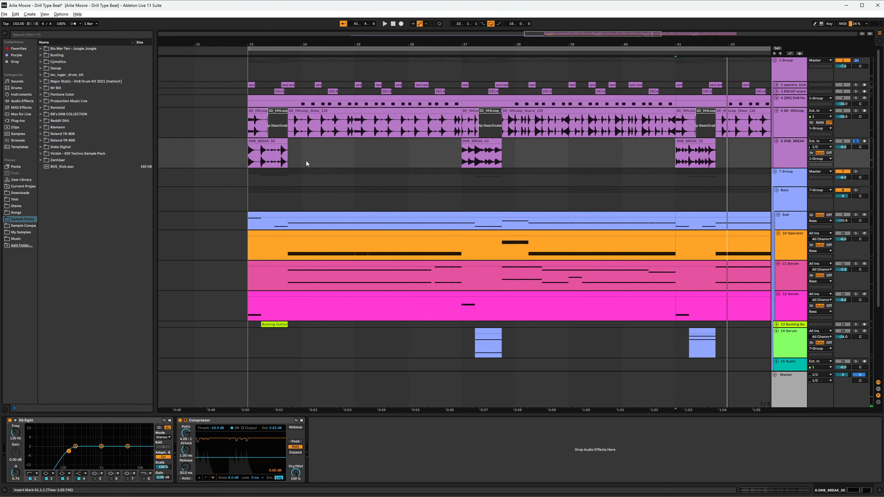
{"action": "double_click", "coordinate": [314, 154]}
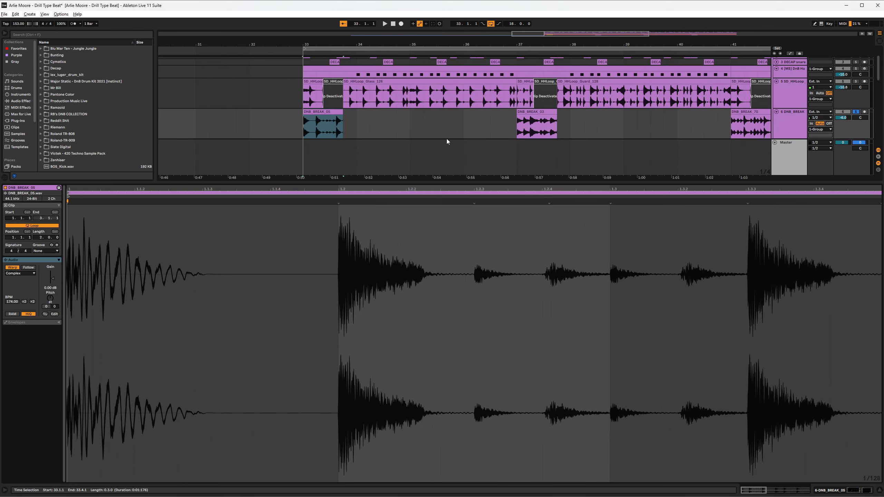
{"action": "left_click", "coordinate": [543, 117]}
{"action": "left_click", "coordinate": [544, 112]}
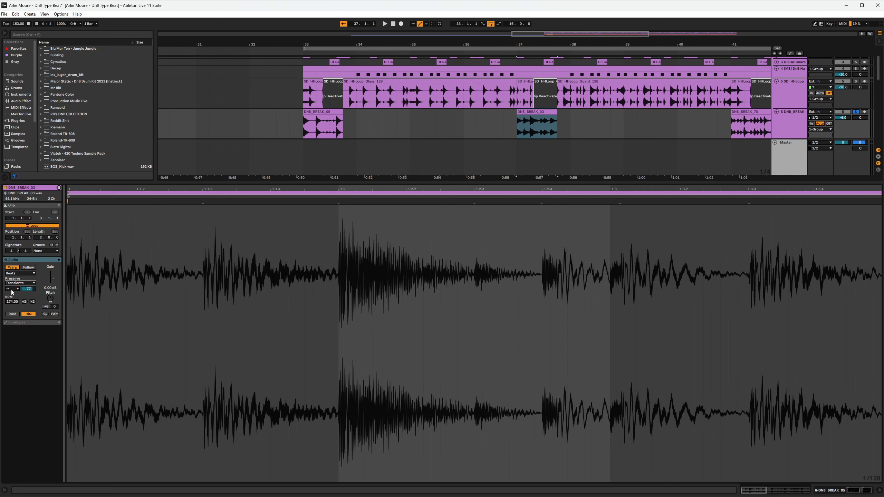
{"action": "left_click", "coordinate": [12, 289]}
- Play the soloed DNB_BREAK_03 clip from bar 37
{"action": "scroll", "coordinate": [519, 147], "scroll_direction": "up", "scroll_amount": 3}
{"action": "left_click", "coordinate": [478, 126]}
{"action": "key", "text": "space"}
{"action": "scroll", "coordinate": [429, 129], "scroll_direction": "down", "scroll_amount": 3}
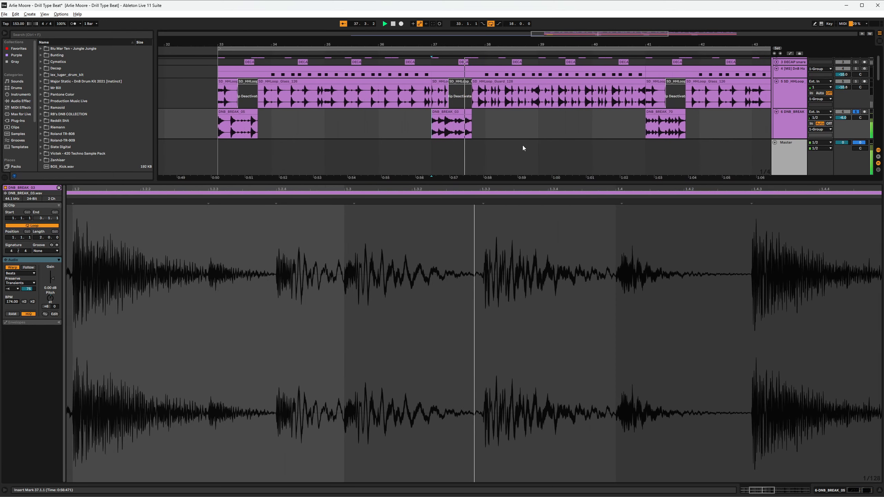
- Open the DNB_BREAK_70 clip at bar 41 and listen to it in solo
{"action": "left_click", "coordinate": [631, 132]}
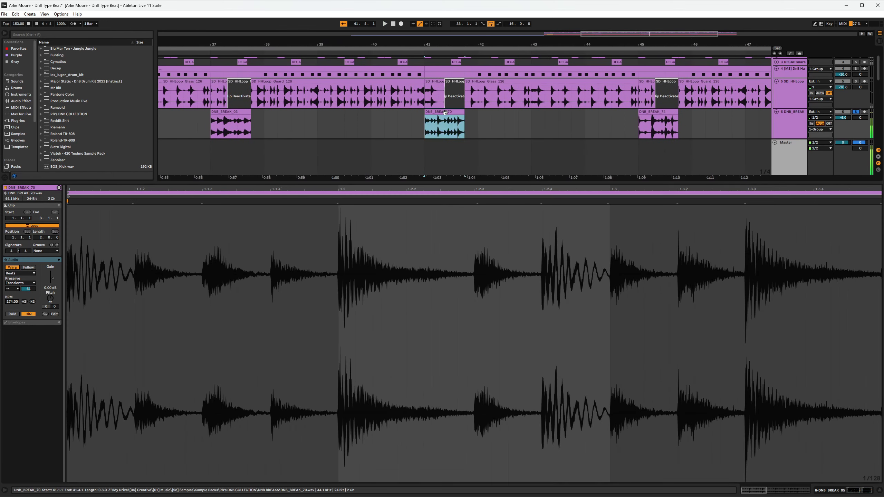
{"action": "left_click", "coordinate": [445, 112]}
{"action": "key", "text": "space"}
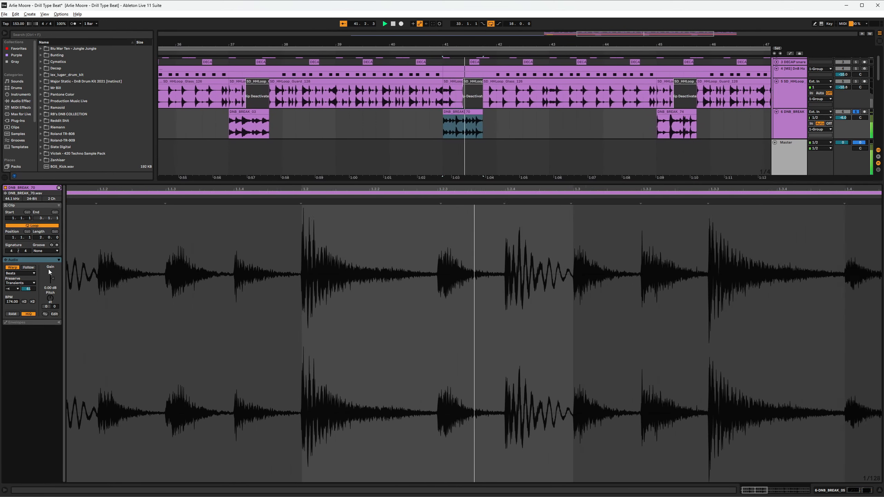
{"action": "key", "text": "space"}
- Unsolo the DNB_BREAK track and switch from the clip view back to the track's effects
{"action": "left_click", "coordinate": [856, 112]}
{"action": "key", "text": "shift+Tab"}
{"action": "scroll", "coordinate": [451, 196], "scroll_direction": "down", "scroll_amount": 3}
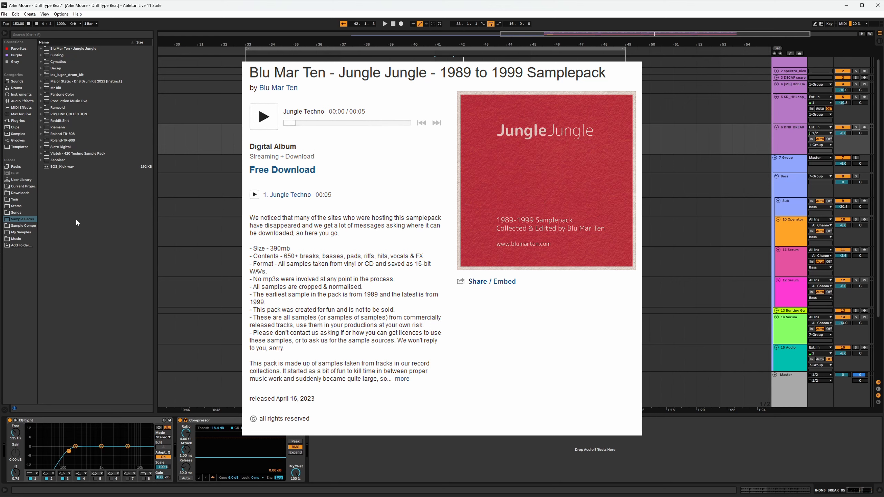
- Expand the Breaks folder of the Blu Mar Ten - Jungle Jungle sample pack and look through its files
{"action": "left_click", "coordinate": [42, 49]}
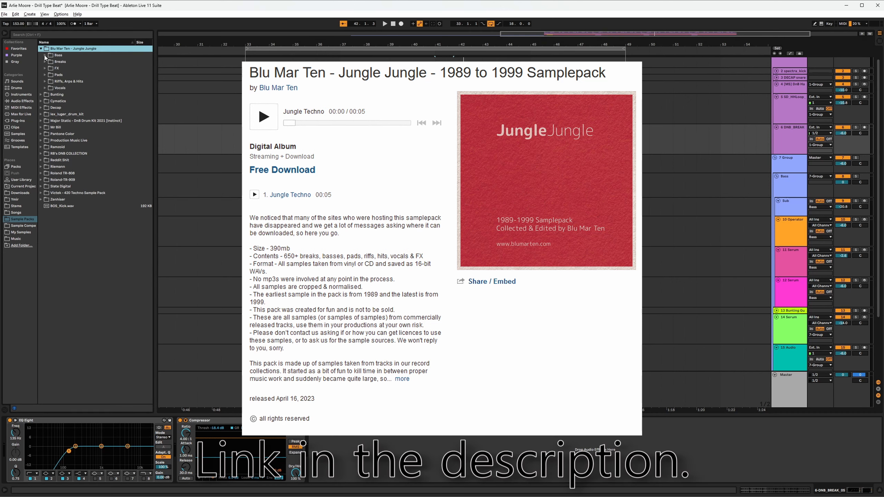
{"action": "left_click", "coordinate": [45, 61]}
{"action": "scroll", "coordinate": [93, 166], "scroll_direction": "down", "scroll_amount": 20}
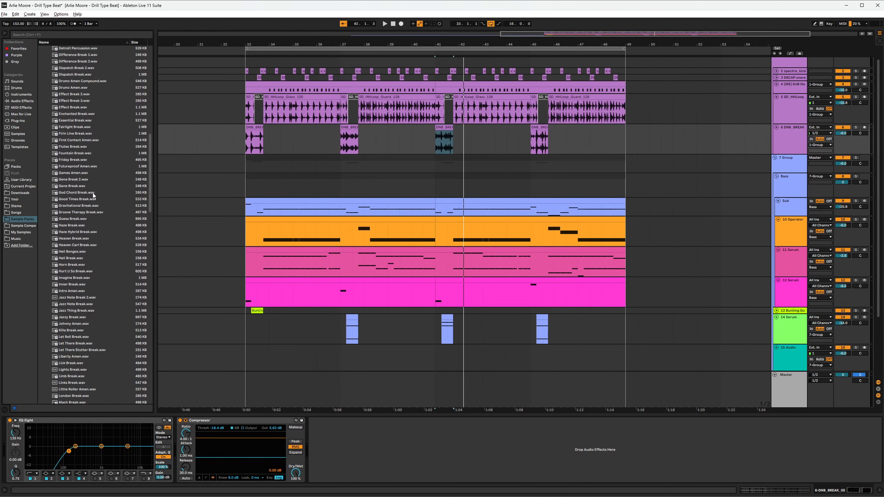
{"action": "scroll", "coordinate": [85, 188], "scroll_direction": "down", "scroll_amount": 8}
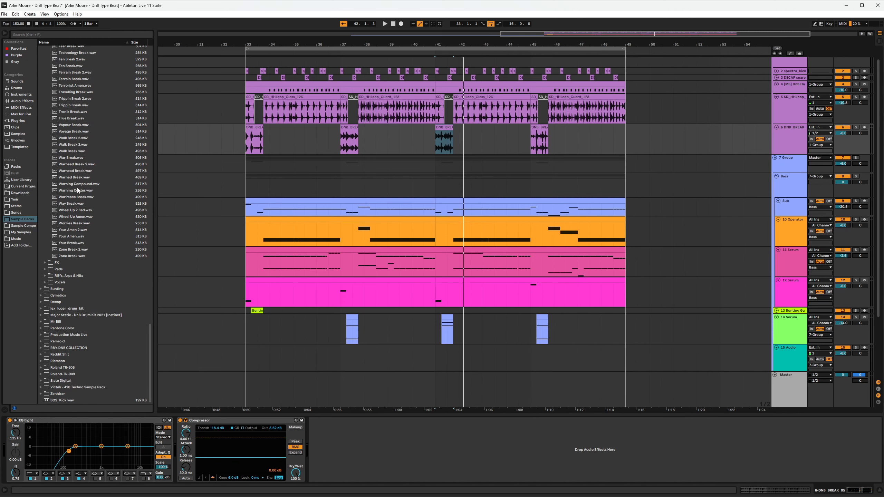
{"action": "scroll", "coordinate": [78, 188], "scroll_direction": "up", "scroll_amount": 20}
- Preview the break samples one after another from Adrift Break.wav to Atlantis Amen.wav
{"action": "left_click", "coordinate": [83, 68]}
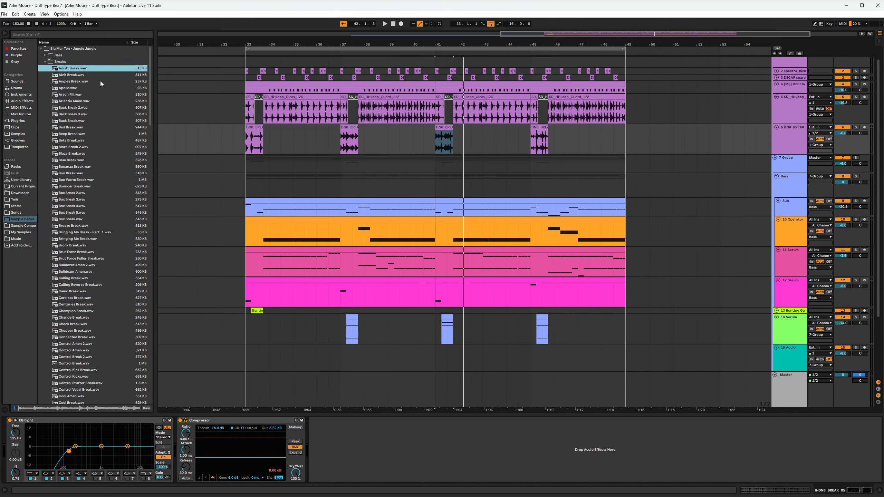
{"action": "key", "text": "Down"}
{"action": "key", "text": "Down"}
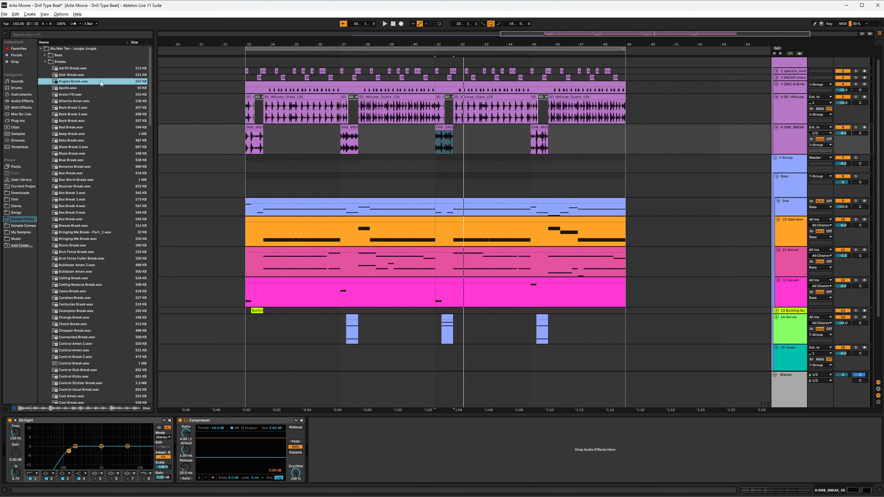
{"action": "key", "text": "Down"}
{"action": "key", "text": "Down"}
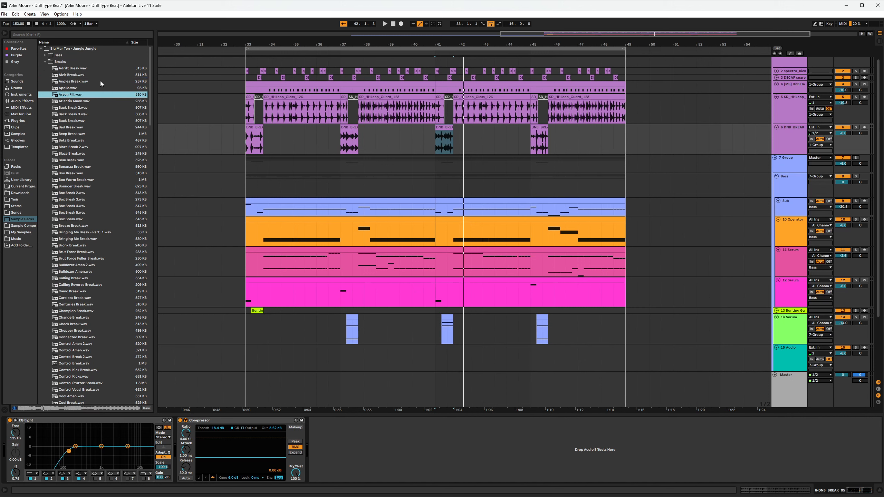
{"action": "key", "text": "Down"}
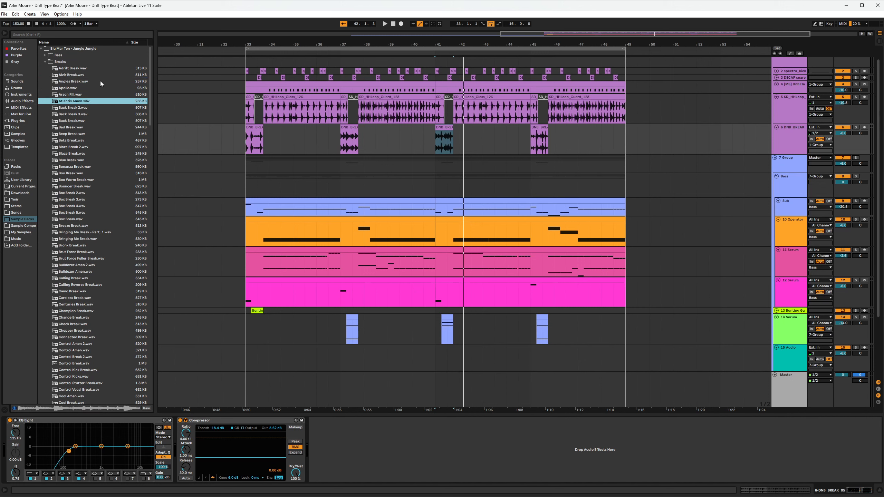
- Place Atlantis Amen.wav on the DNB_BREAK track at bar 45 and play it in the full mix
{"action": "left_click_drag", "start_coordinate": [75, 101], "coordinate": [537, 141]}
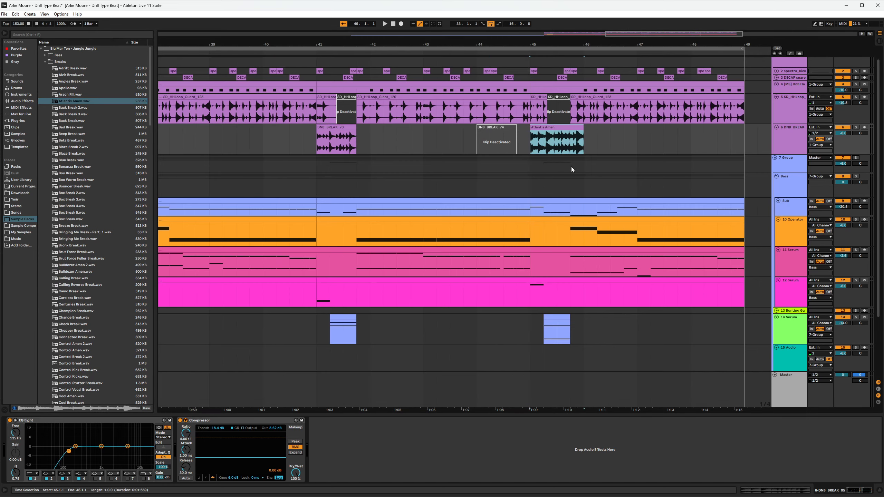
{"action": "key", "text": "space"}
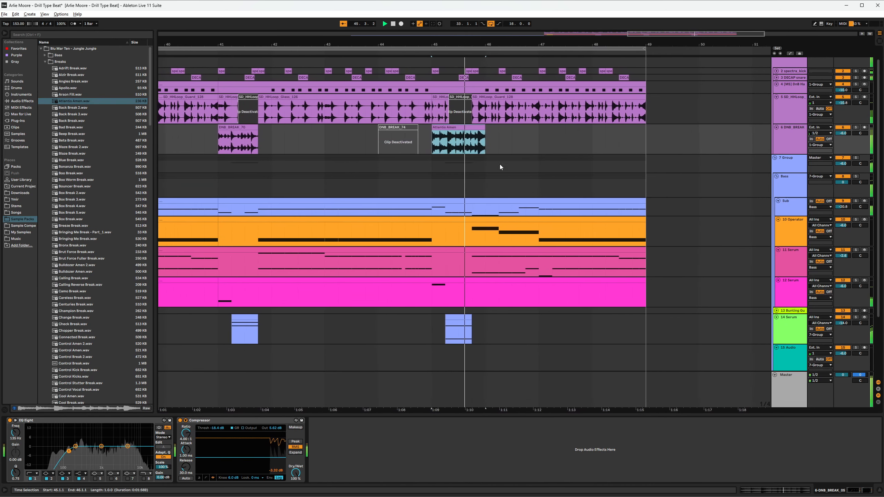
{"action": "key", "text": "space"}
- Solo the DNB_BREAK track and listen to the Atlantis Amen clip from bar 45
{"action": "left_click", "coordinate": [856, 127]}
{"action": "key", "text": "space"}
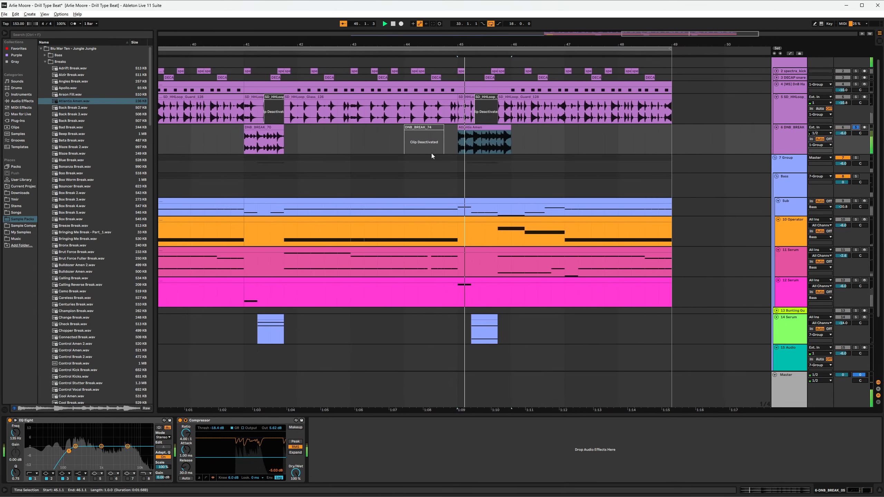
{"action": "key", "text": "space"}
- Shorten the Atlantis Amen clip to end at 45.3.1 and play it from bar 45
{"action": "scroll", "coordinate": [464, 134], "scroll_direction": "up", "scroll_amount": 2}
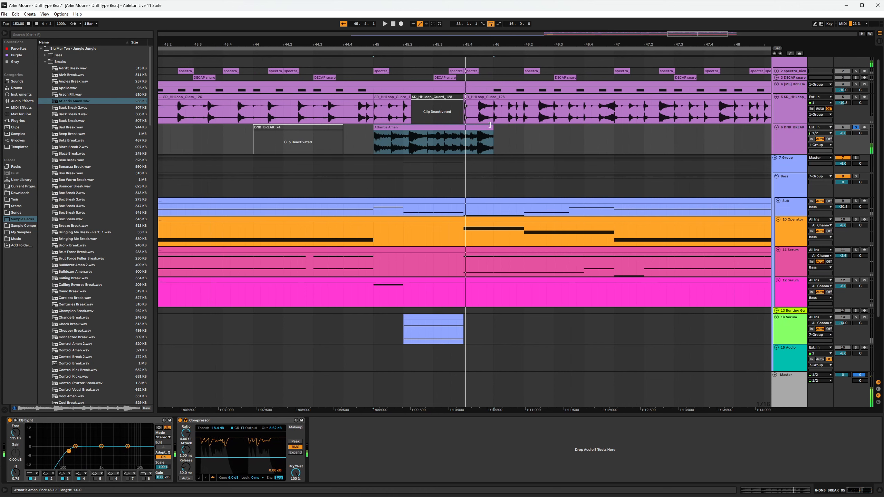
{"action": "left_click_drag", "start_coordinate": [489, 125], "coordinate": [431, 134]}
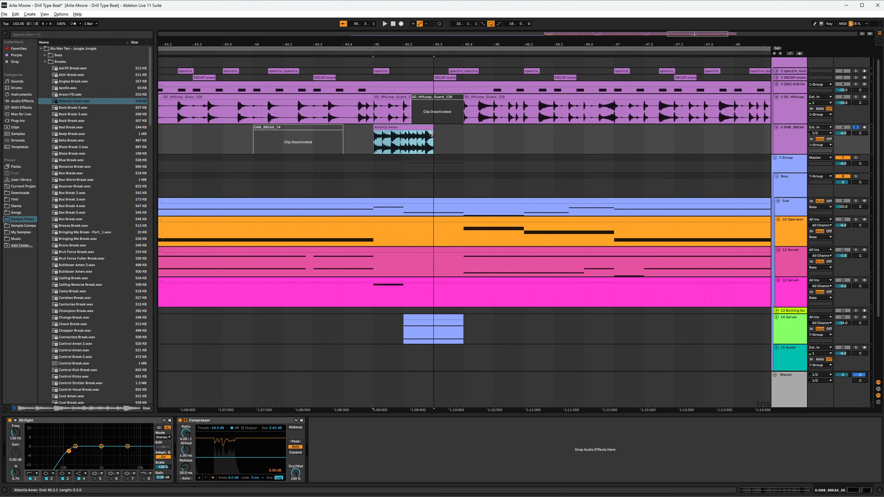
{"action": "left_click", "coordinate": [375, 141]}
{"action": "key", "text": "space"}
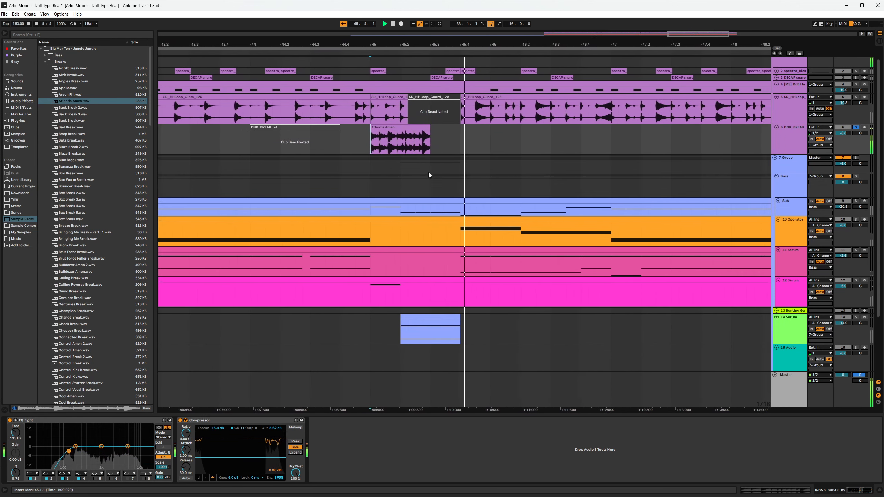
- Examine the Atlantis Amen clip's waveform and warp settings and play the clip from bar 45
{"action": "key", "text": "space"}
{"action": "mouse_move", "coordinate": [418, 127]}
{"action": "left_mouse_down"}
{"action": "mouse_move", "coordinate": [449, 128]}
{"action": "mouse_move", "coordinate": [411, 127]}
{"action": "mouse_move", "coordinate": [418, 128]}
{"action": "left_mouse_up"}
{"action": "double_click", "coordinate": [408, 128]}
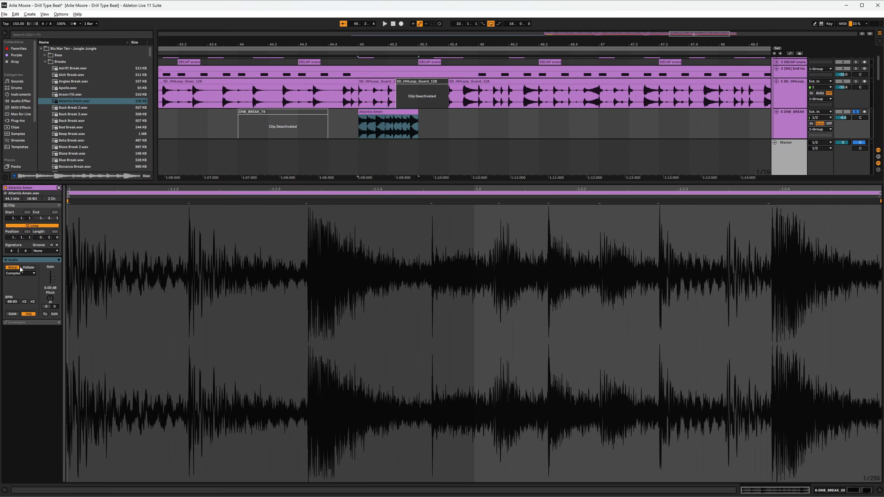
{"action": "key", "text": "shift+Tab"}
{"action": "left_click", "coordinate": [356, 125]}
{"action": "key", "text": "space"}
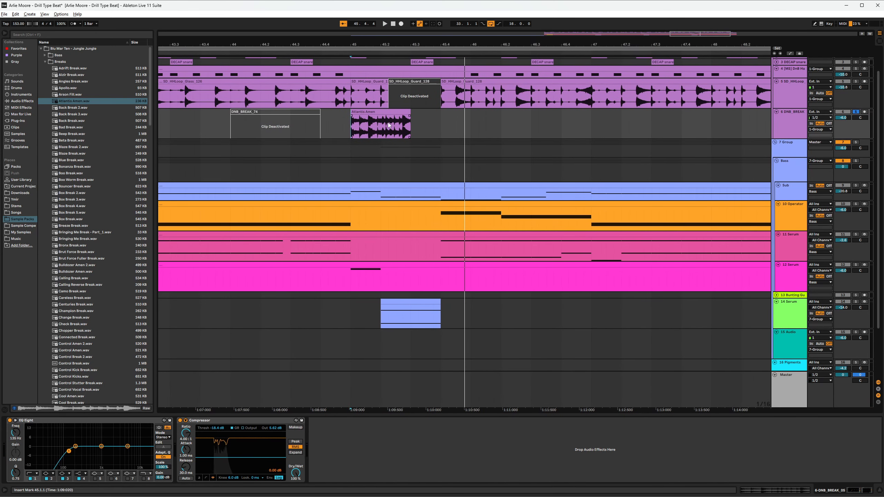
- Duplicate the Atlantis Amen clip, trim the copy to end at 45.4.1, and play both unsoloed in the full mix
{"action": "left_click", "coordinate": [405, 112]}
{"action": "key", "text": "ctrl+d"}
{"action": "left_click_drag", "start_coordinate": [470, 112], "coordinate": [441, 112]}
{"action": "left_click", "coordinate": [856, 112]}
{"action": "left_click_drag", "start_coordinate": [440, 125], "coordinate": [351, 125]}
{"action": "key", "text": "space"}
{"action": "key", "text": "space"}
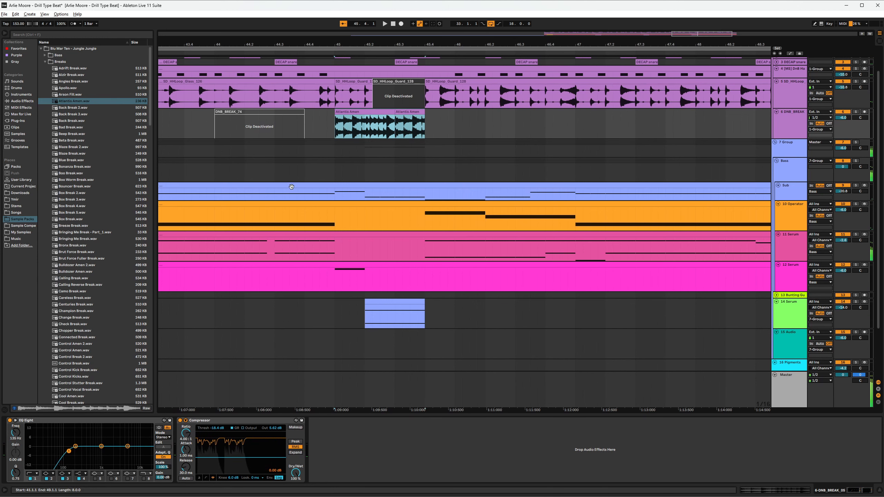
- Set both Atlantis Amen clips to Beats warp mode preserving Transients, change the transient loop mode, and set the envelope to 21
{"action": "double_click", "coordinate": [350, 130]}
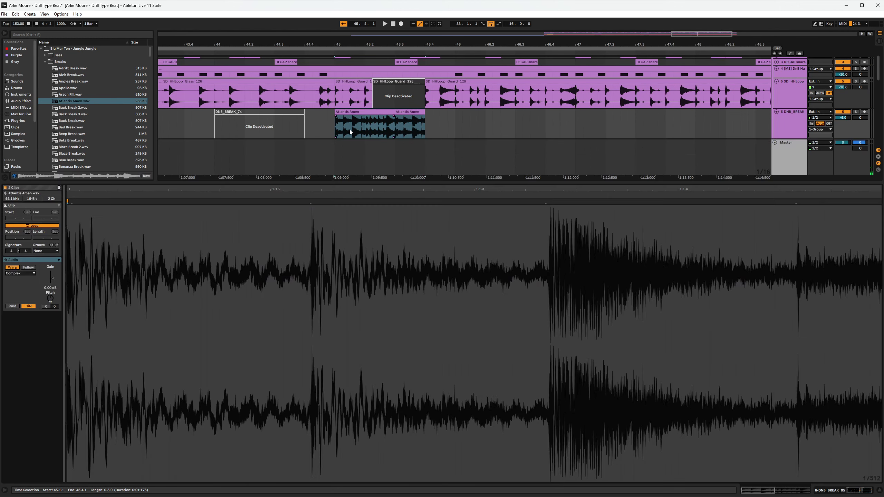
{"action": "left_click", "coordinate": [20, 274]}
{"action": "left_click", "coordinate": [13, 279]}
{"action": "left_click", "coordinate": [12, 289]}
{"action": "left_click", "coordinate": [12, 295]}
{"action": "key", "text": "space"}
{"action": "mouse_move", "coordinate": [32, 289]}
{"action": "left_mouse_down"}
{"action": "mouse_move", "coordinate": [32, 314]}
{"action": "mouse_move", "coordinate": [33, 295]}
{"action": "left_mouse_up"}
- Listen to the Atlantis Amen clips with the new warp settings, comparing the full mix with the soloed DNB_BREAK track
{"action": "key", "text": "space"}
{"action": "key", "text": "space"}
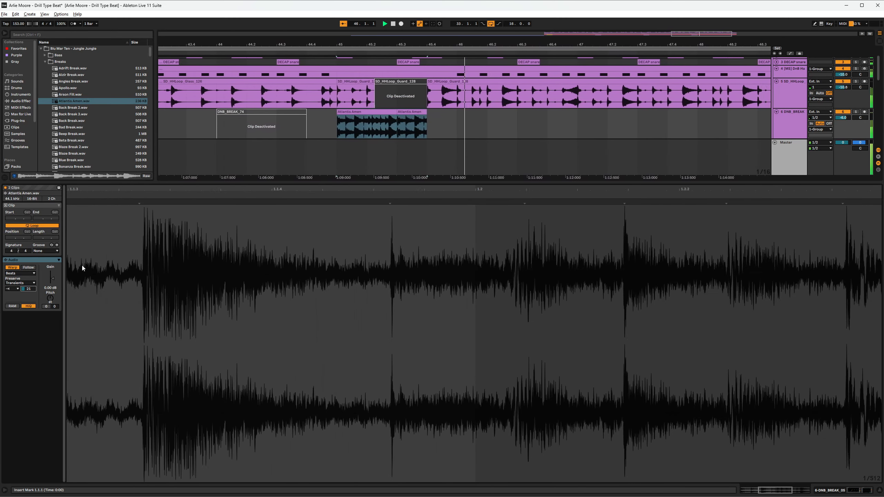
{"action": "key", "text": "space"}
{"action": "key", "text": "space"}
{"action": "left_click", "coordinate": [856, 112]}
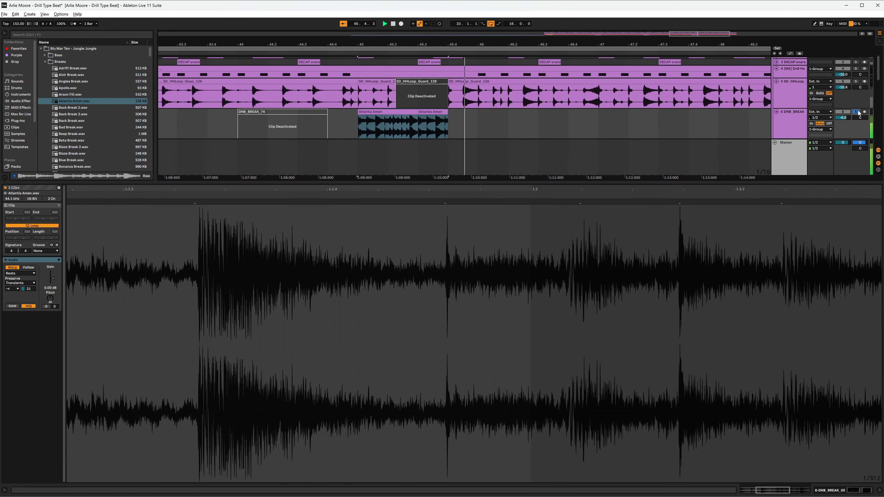
{"action": "key", "text": "space"}
{"action": "left_click", "coordinate": [856, 112]}
- Delete both Atlantis Amen clips from the DNB_BREAK track and preview Beta Break.wav and Blaze Break 2.wav
{"action": "left_click_drag", "start_coordinate": [477, 130], "coordinate": [340, 114]}
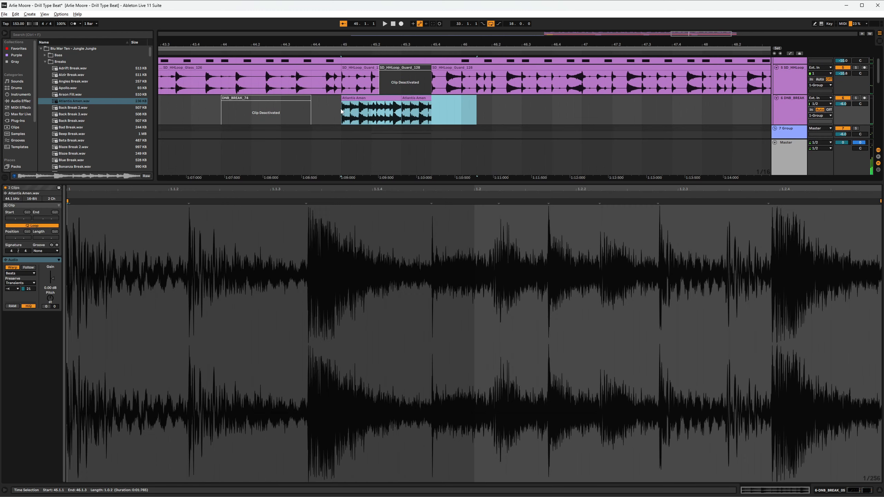
{"action": "key", "text": "Delete"}
{"action": "left_click", "coordinate": [70, 140]}
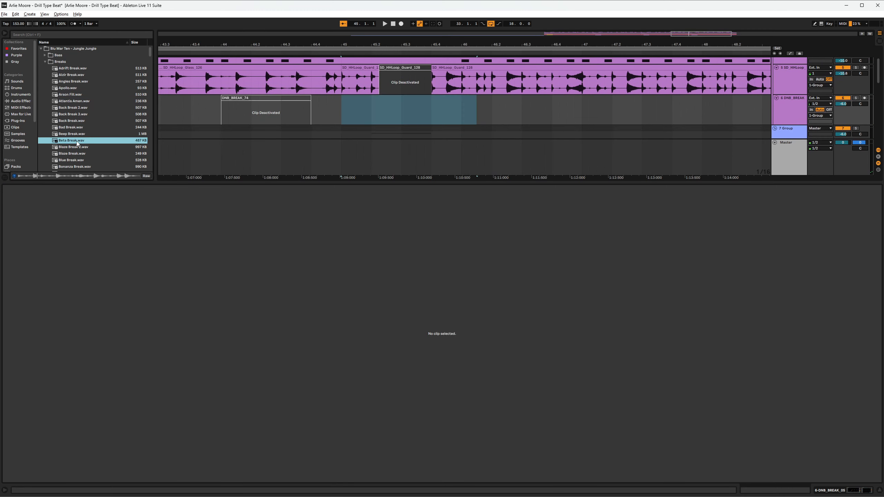
{"action": "left_click", "coordinate": [78, 147]}
- Place Blaze Break 2.wav on the DNB_BREAK track at bar 45, trim it to end at 46.1.1, and play it
{"action": "key", "text": "shift+Tab"}
{"action": "scroll", "coordinate": [289, 112], "scroll_direction": "down", "scroll_amount": 5}
{"action": "left_click_drag", "start_coordinate": [79, 148], "coordinate": [387, 95]}
{"action": "left_click_drag", "start_coordinate": [584, 99], "coordinate": [422, 97]}
{"action": "key", "text": "space"}
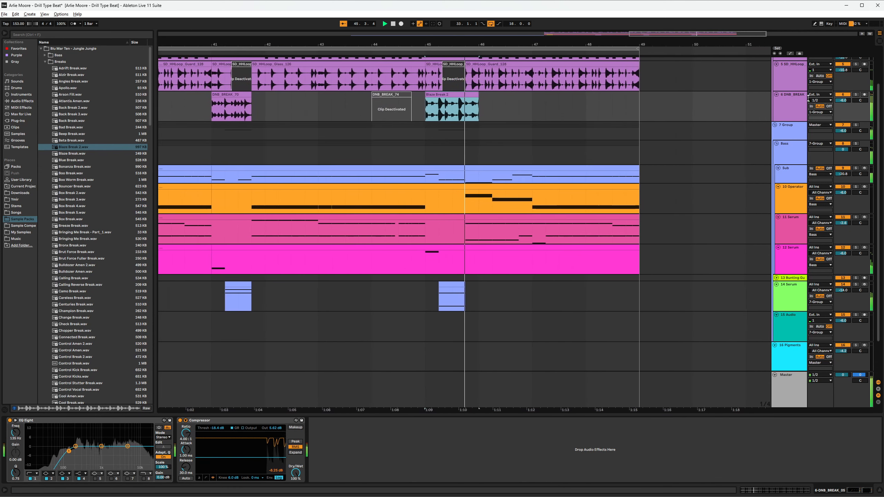
- Change the Blaze Break 2 clip's transient loop mode and lower its transient envelope while playing it soloed
{"action": "left_click", "coordinate": [487, 110]}
{"action": "double_click", "coordinate": [488, 110]}
{"action": "left_click", "coordinate": [20, 283]}
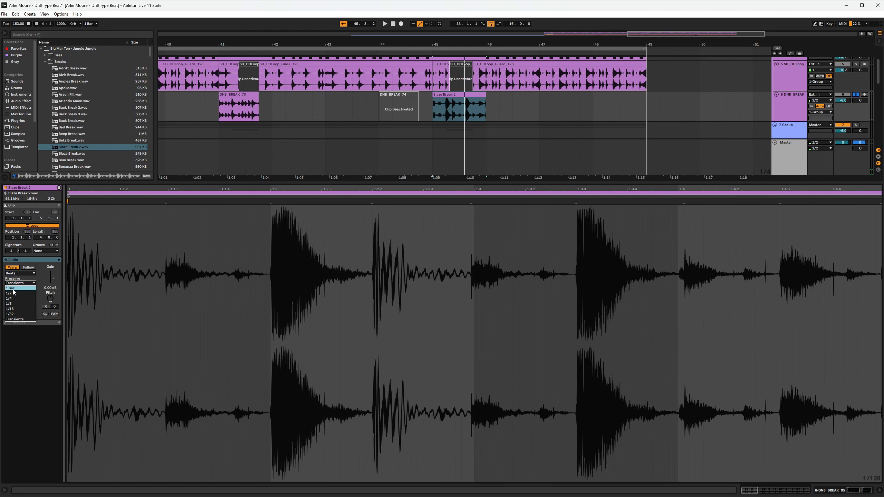
{"action": "left_click", "coordinate": [18, 283]}
{"action": "left_click", "coordinate": [13, 290]}
{"action": "left_click", "coordinate": [13, 295]}
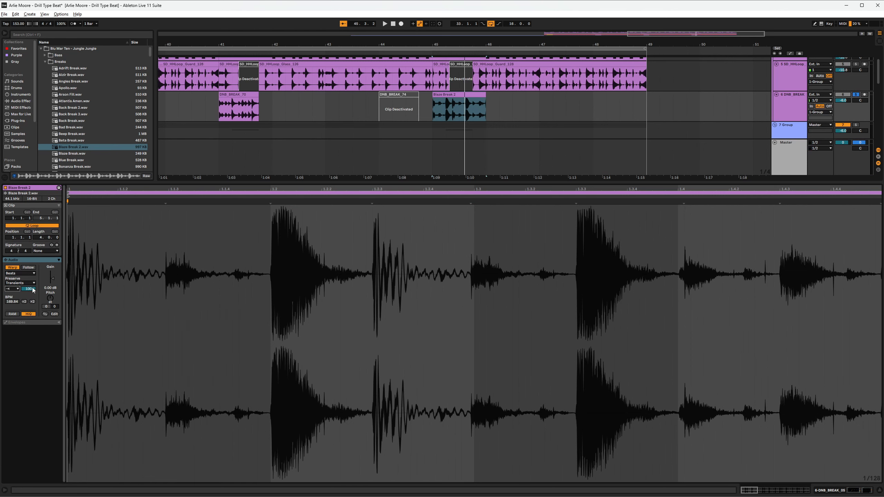
{"action": "key", "text": "space"}
{"action": "left_click_drag", "start_coordinate": [33, 289], "coordinate": [33, 312]}
- Unsolo the DNB_BREAK track and listen to the Blaze Break 2 clip in the full mix
{"action": "key", "text": "space"}
{"action": "key", "text": "s"}
{"action": "key", "text": "space"}
{"action": "key", "text": "shift+Tab"}
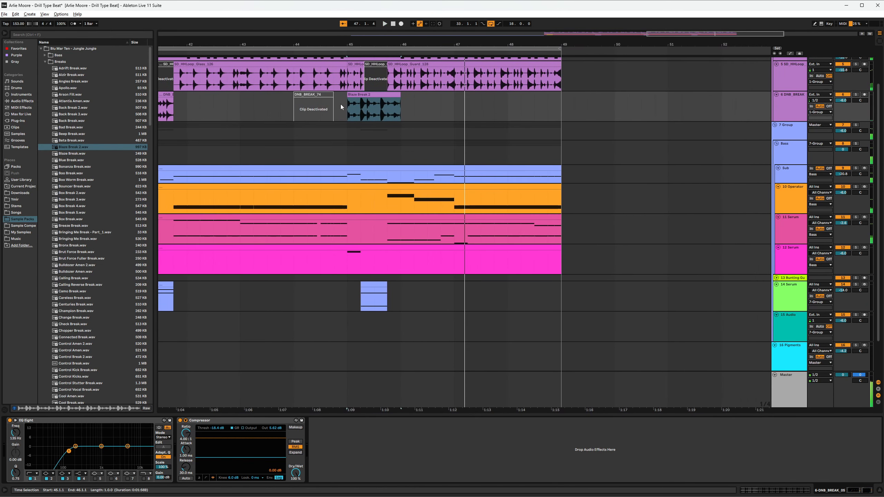
- Replace the Blaze Break 2 clip with the DNB_BREAK_74 clip moved to bar 45, and reactivate it
{"action": "left_click", "coordinate": [360, 97]}
{"action": "key", "text": "space"}
{"action": "key", "text": "Delete"}
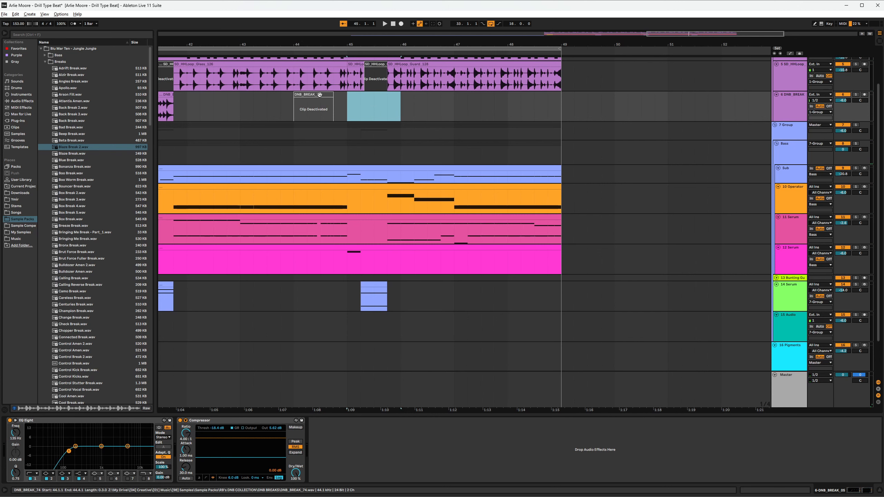
{"action": "left_click_drag", "start_coordinate": [324, 96], "coordinate": [378, 97]}
{"action": "key", "text": "0"}
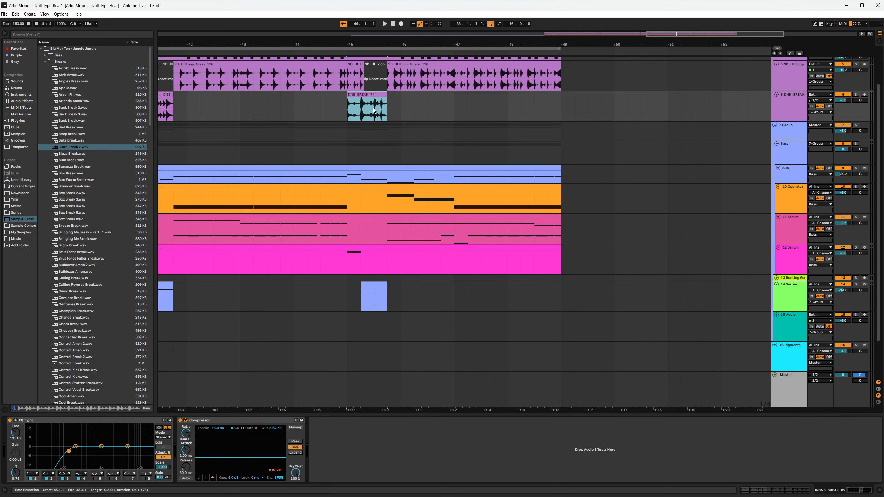
- Play the DNB_BREAK_74 clip at bar 45 in the full mix and with its track soloed
{"action": "key", "text": "space"}
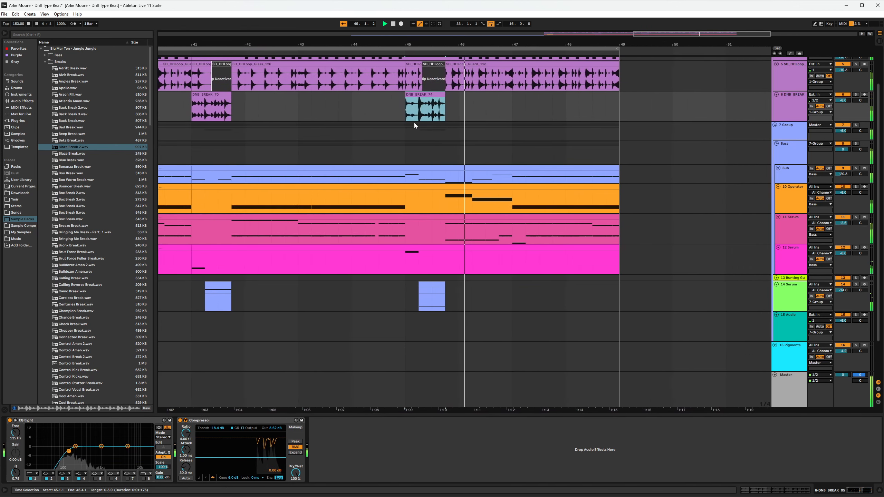
{"action": "scroll", "coordinate": [414, 123], "scroll_direction": "up", "scroll_amount": 2}
{"action": "key", "text": "space"}
{"action": "left_click", "coordinate": [856, 94]}
{"action": "key", "text": "space"}
{"action": "key", "text": "space"}
- Add a Reverb to the DNB_BREAK track and set its Dry/Wet to 100%
{"action": "key", "text": "ctrl+f"}
{"action": "type", "text": "REVERB"}
{"action": "key", "text": "Return"}
{"action": "left_click_drag", "start_coordinate": [475, 473], "coordinate": [475, 446]}
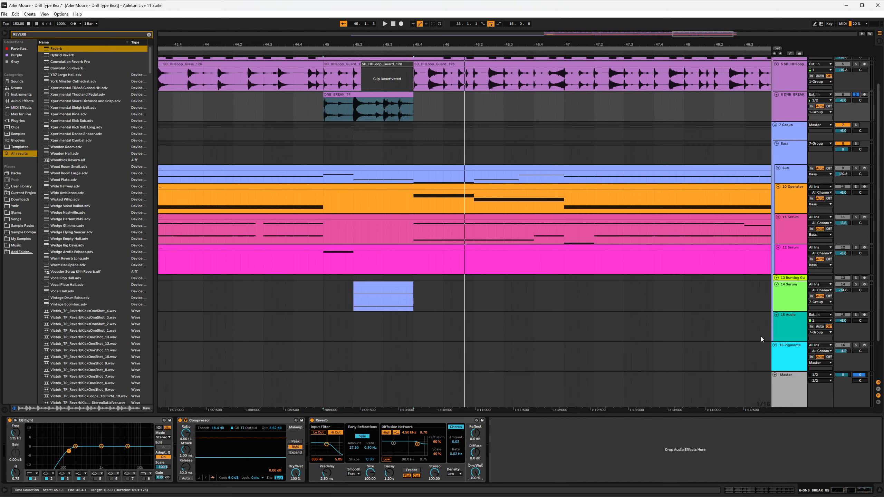
- Group the Reverb into an Audio Effect Rack and add a second, empty chain named Dry
{"action": "left_click", "coordinate": [776, 376]}
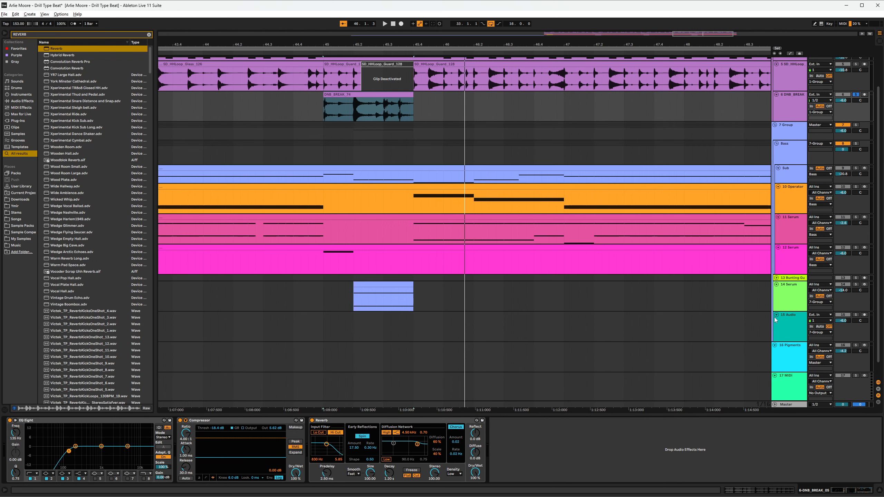
{"action": "scroll", "coordinate": [774, 279], "scroll_direction": "up", "scroll_amount": 2}
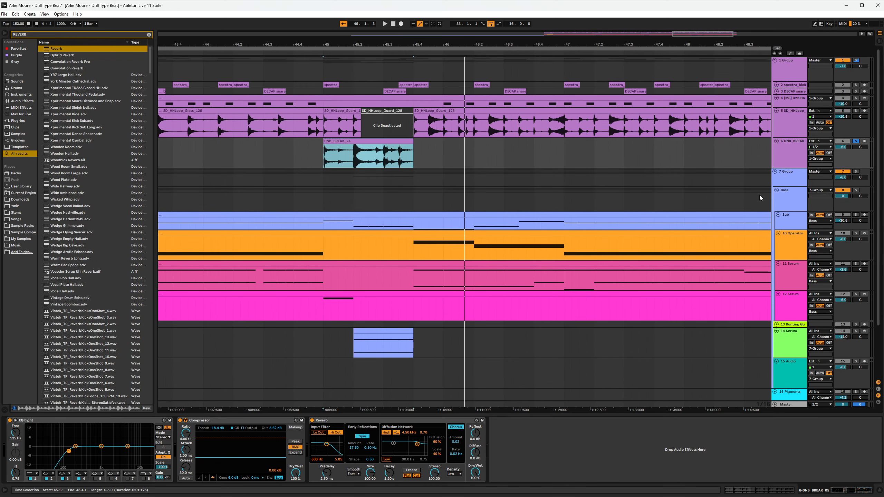
{"action": "left_click", "coordinate": [452, 424]}
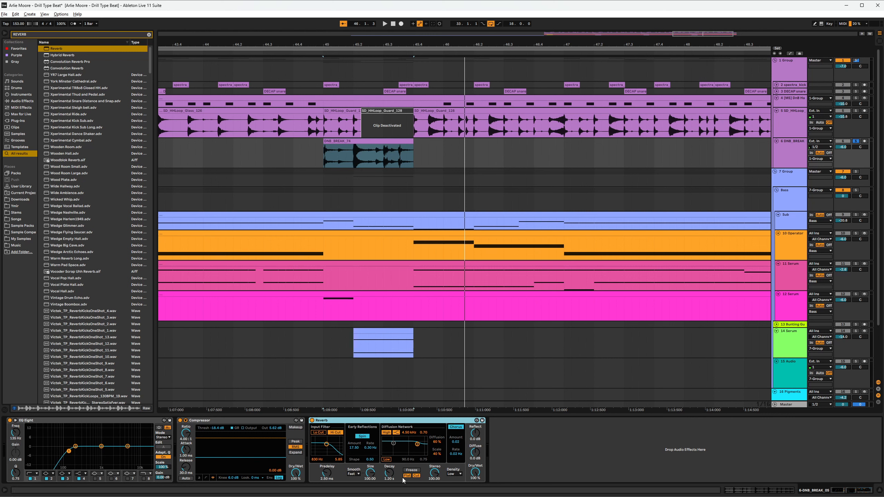
{"action": "key", "text": "ctrl+g"}
{"action": "left_click", "coordinate": [312, 445]}
{"action": "right_click", "coordinate": [337, 458]}
{"action": "left_click", "coordinate": [351, 462]}
{"action": "left_click", "coordinate": [332, 446]}
{"action": "key", "text": "ctrl+r"}
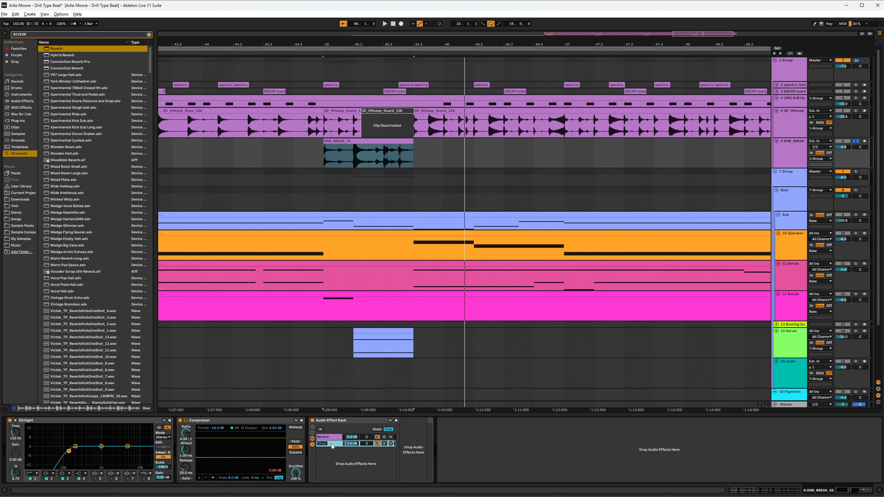
{"action": "type", "text": "Dry"}
- Add an EQ Eight ahead of the Reverb in the rack's reverb chain
{"action": "left_click", "coordinate": [334, 438]}
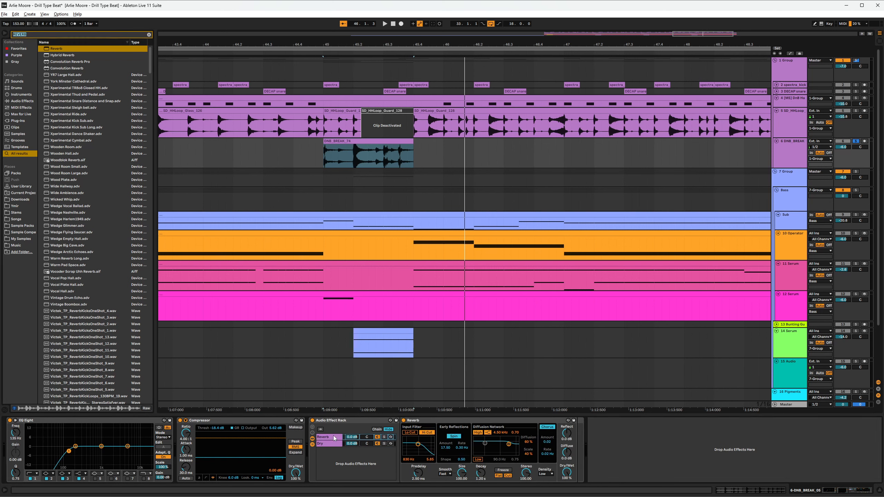
{"action": "type", "text": "eq"}
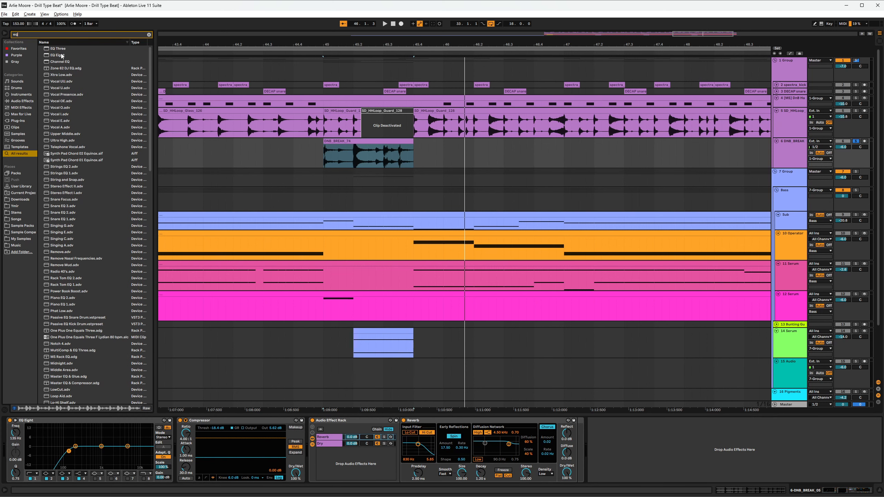
{"action": "key", "text": "Down"}
{"action": "key", "text": "Return"}
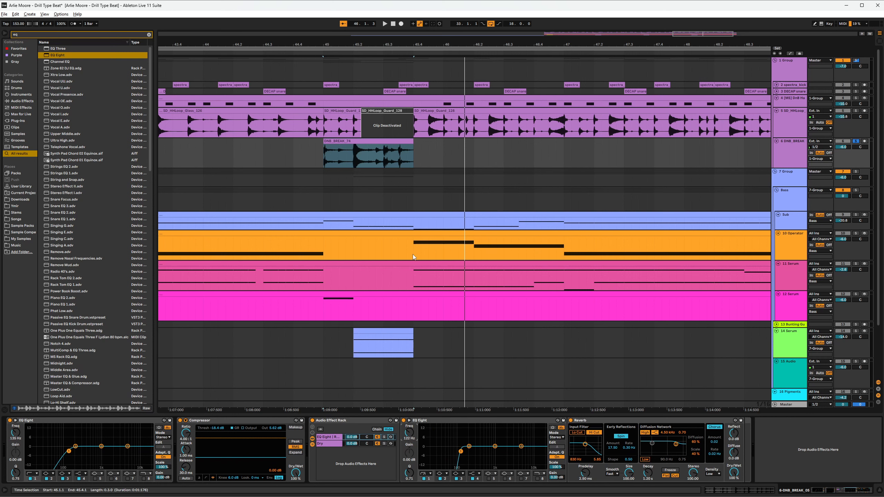
- Play the soloed DNB_BREAK_74 clip from bar 45 to hear it with the reverb chain
{"action": "left_click", "coordinate": [324, 159]}
{"action": "key", "text": "space"}
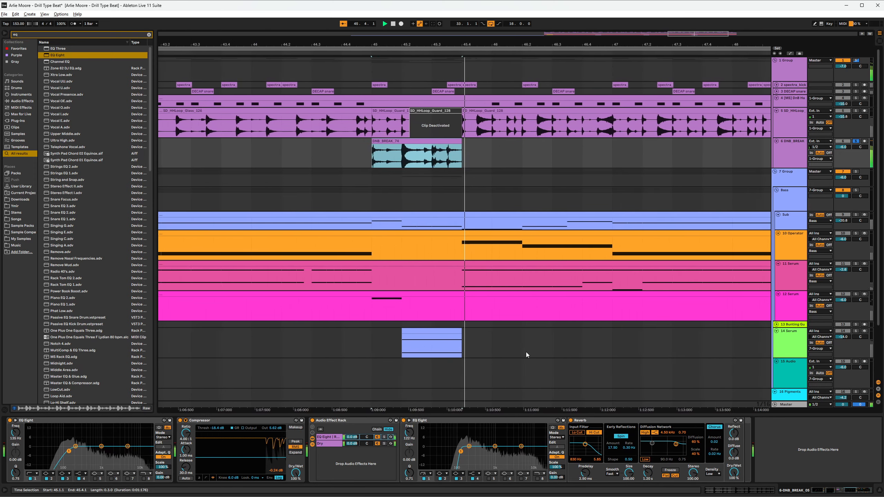
{"action": "key", "text": "space"}
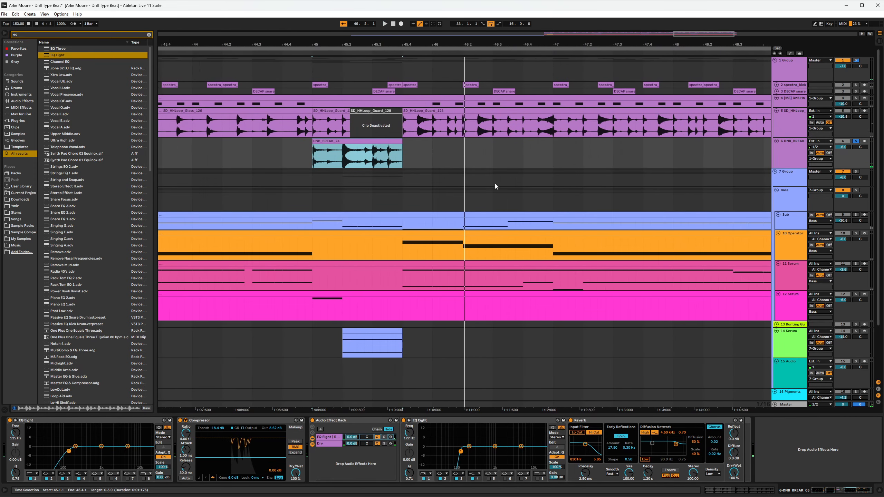
- Add a Utility after the Reverb in the reverb chain and lower its Gain to -inf dB
{"action": "left_click", "coordinate": [352, 437]}
{"action": "key", "text": "ctrl+f"}
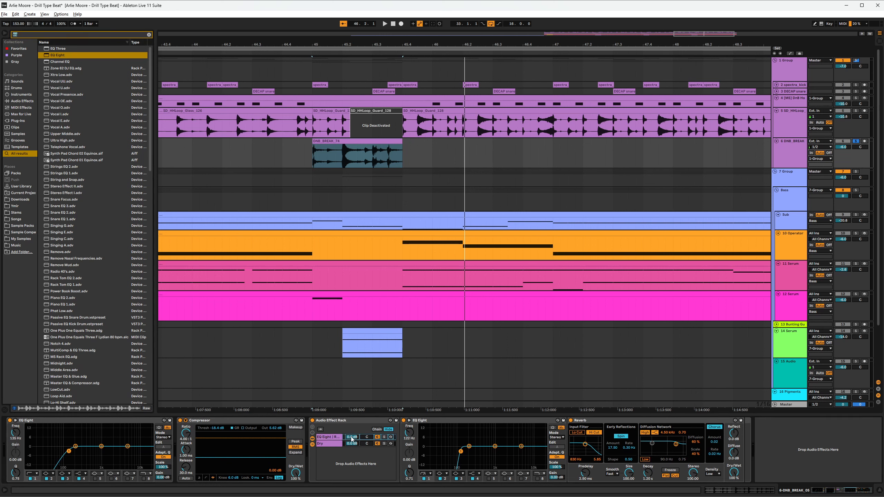
{"action": "type", "text": "utilit"}
{"action": "key", "text": "Return"}
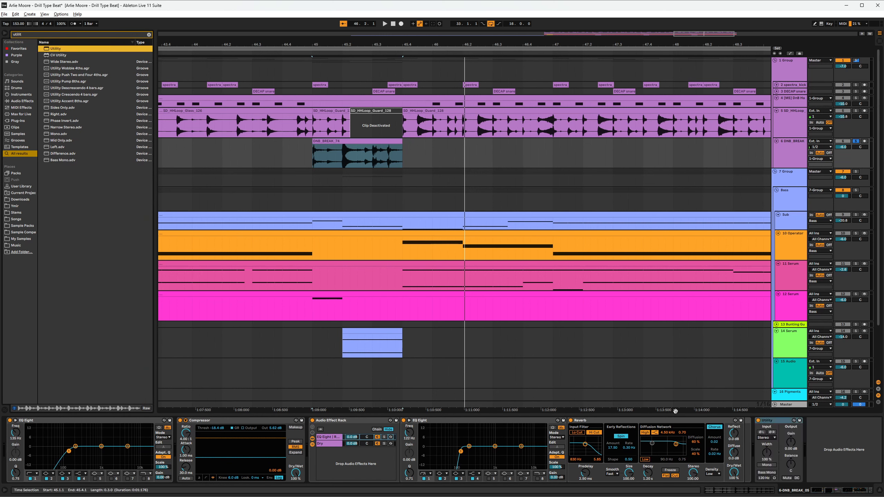
{"action": "left_click_drag", "start_coordinate": [773, 421], "coordinate": [771, 480]}
- Automate the Utility Gain in a rising curve across the DNB_BREAK_74 clip from 45.1.1 to 45.4.1 and play it
{"action": "key", "text": "a"}
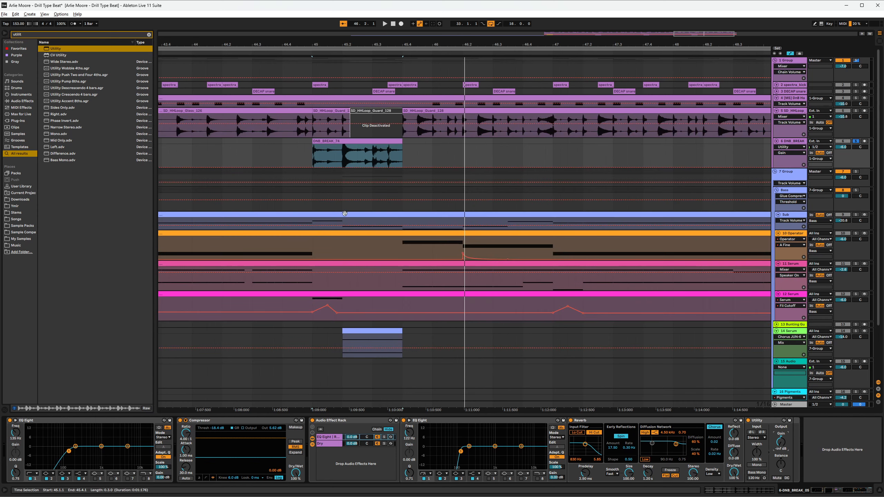
{"action": "left_click", "coordinate": [312, 167]}
{"action": "left_click_drag", "start_coordinate": [403, 167], "coordinate": [376, 161]}
{"action": "left_click", "coordinate": [312, 153]}
{"action": "key", "text": "space"}
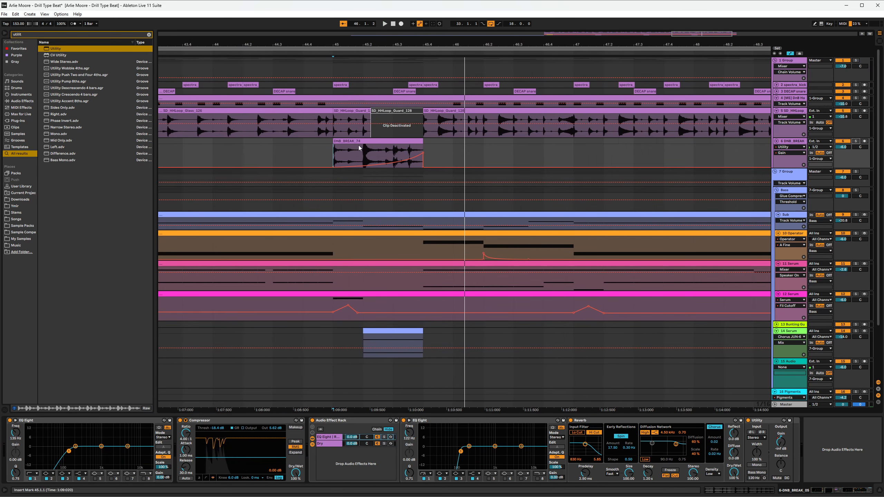
- Hide the automation lanes and listen to the break with its reverb swell in the full mix
{"action": "key", "text": "a"}
{"action": "key", "text": "space"}
{"action": "key", "text": "space"}
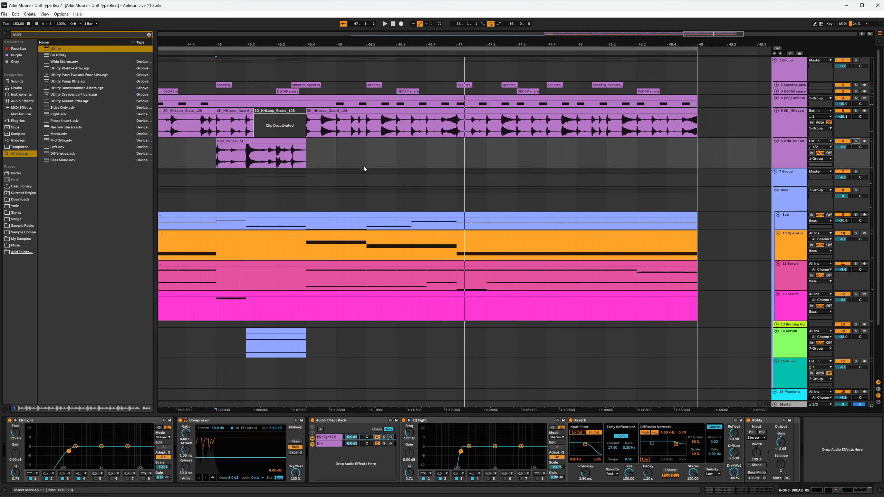
- Place the insert marker on the DNB_BREAK track at 33.1.1, the start of the drum section
{"action": "scroll", "coordinate": [363, 168], "scroll_direction": "down", "scroll_amount": 6}
{"action": "scroll", "coordinate": [401, 170], "scroll_direction": "up", "scroll_amount": 3}
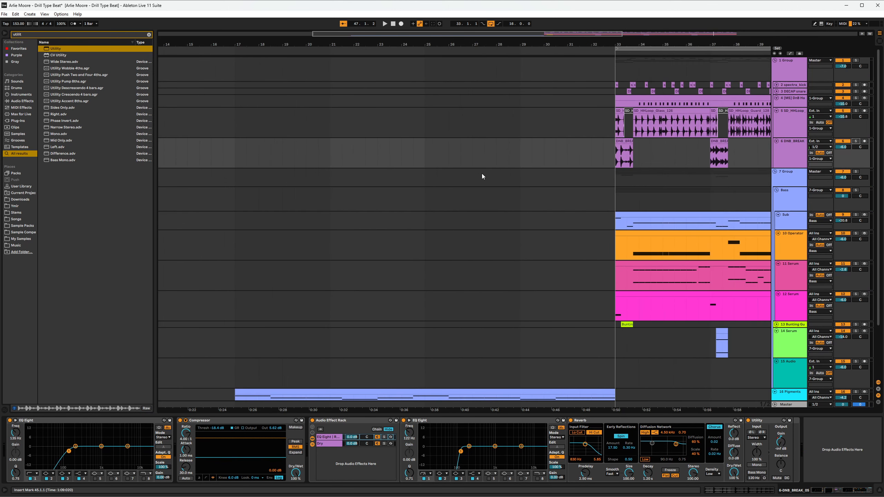
{"action": "scroll", "coordinate": [483, 188], "scroll_direction": "right", "scroll_amount": 5}
{"action": "mouse_move", "coordinate": [677, 156]}
{"action": "left_mouse_down"}
{"action": "mouse_move", "coordinate": [321, 375]}
{"action": "mouse_move", "coordinate": [299, 156]}
{"action": "left_mouse_up"}
{"action": "left_click", "coordinate": [300, 157]}
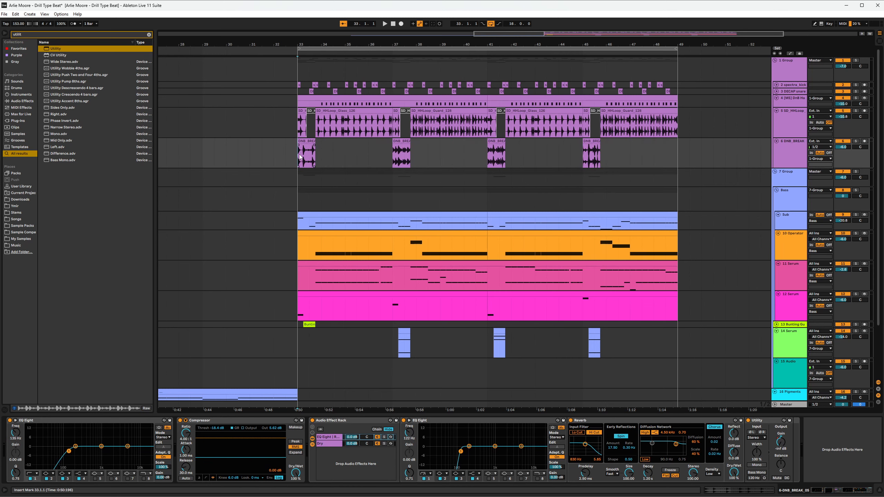